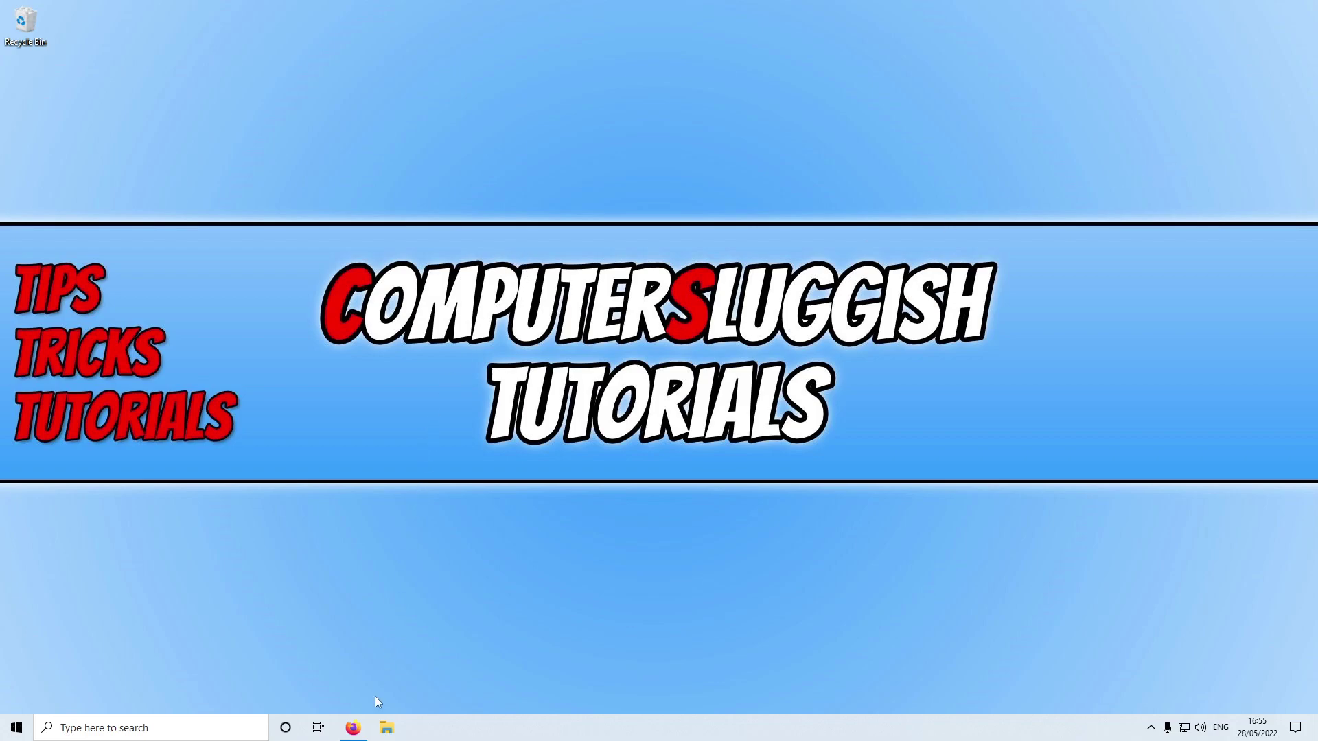
Open the Battle.net app page in Firefox and download the Windows installer
{"action": "left_click", "coordinate": [353, 728]}
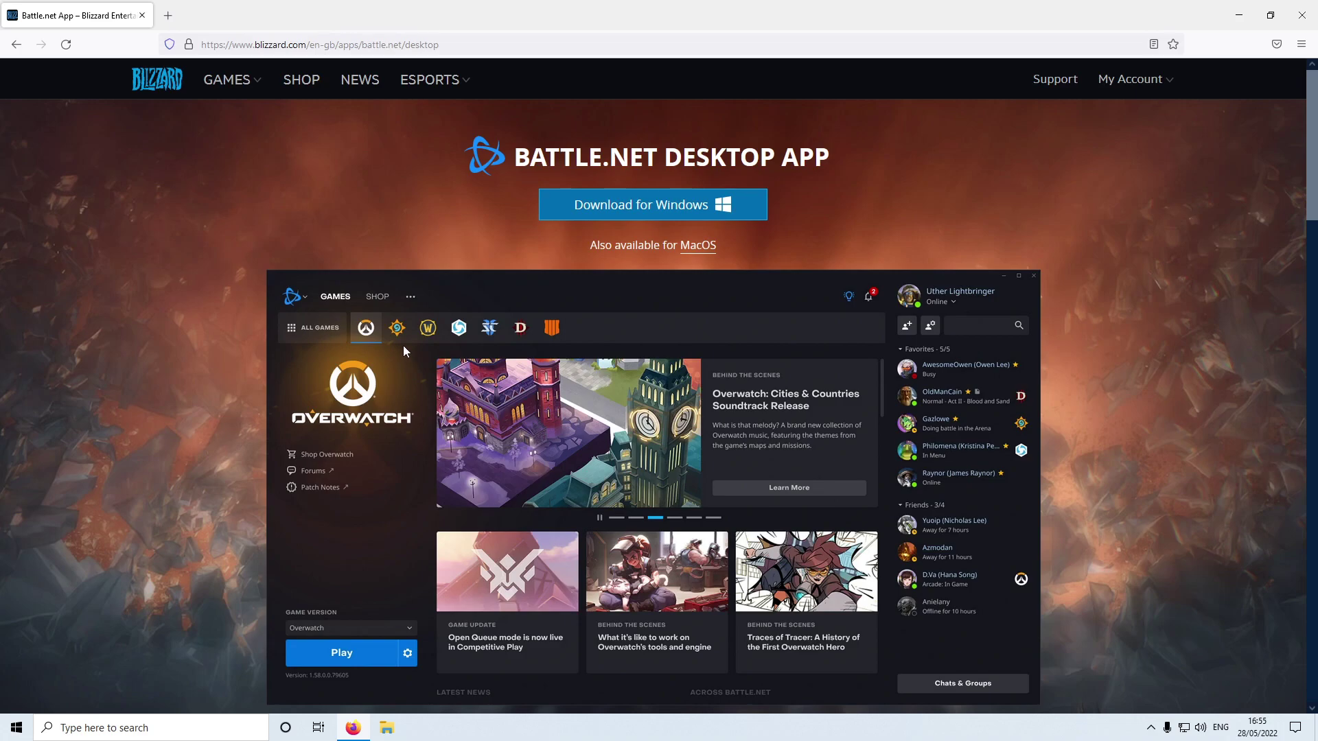
{"action": "left_click", "coordinate": [631, 207]}
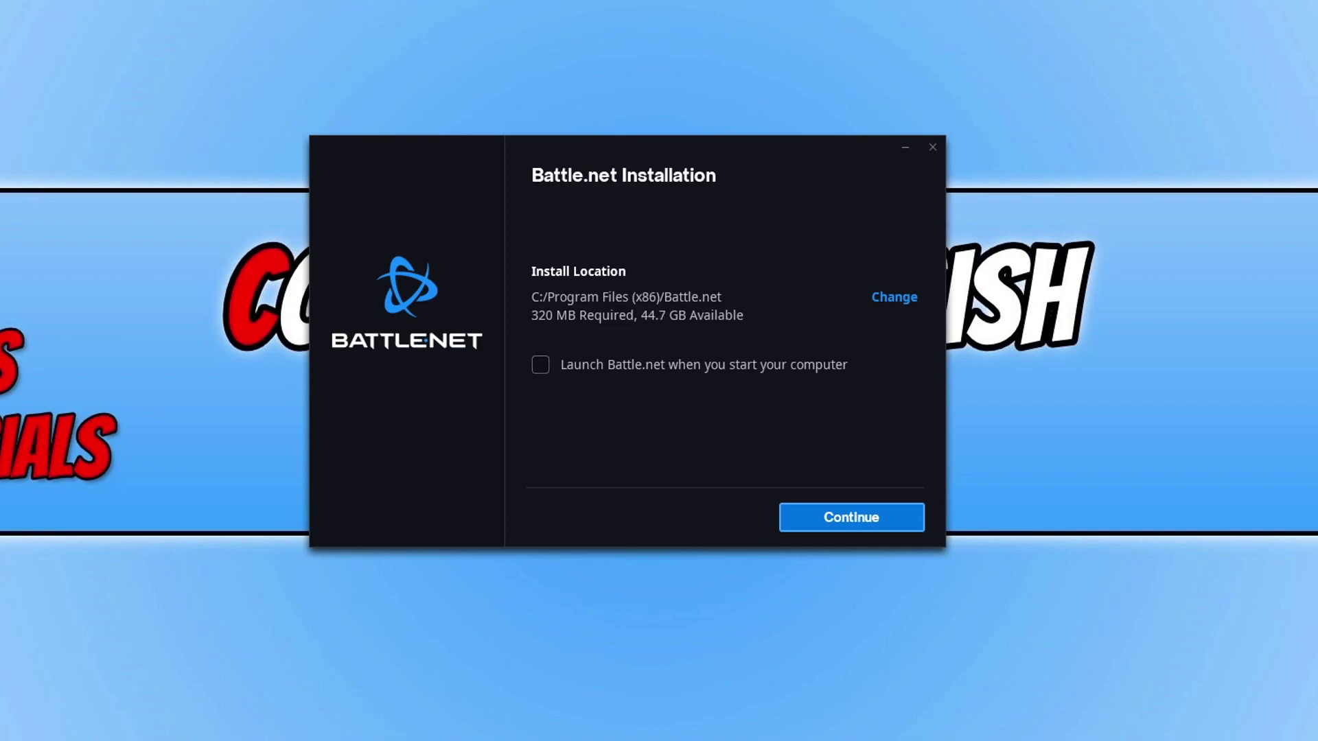
Install Battle.net to the default Program Files (x86) folder
{"action": "left_click", "coordinate": [858, 536]}
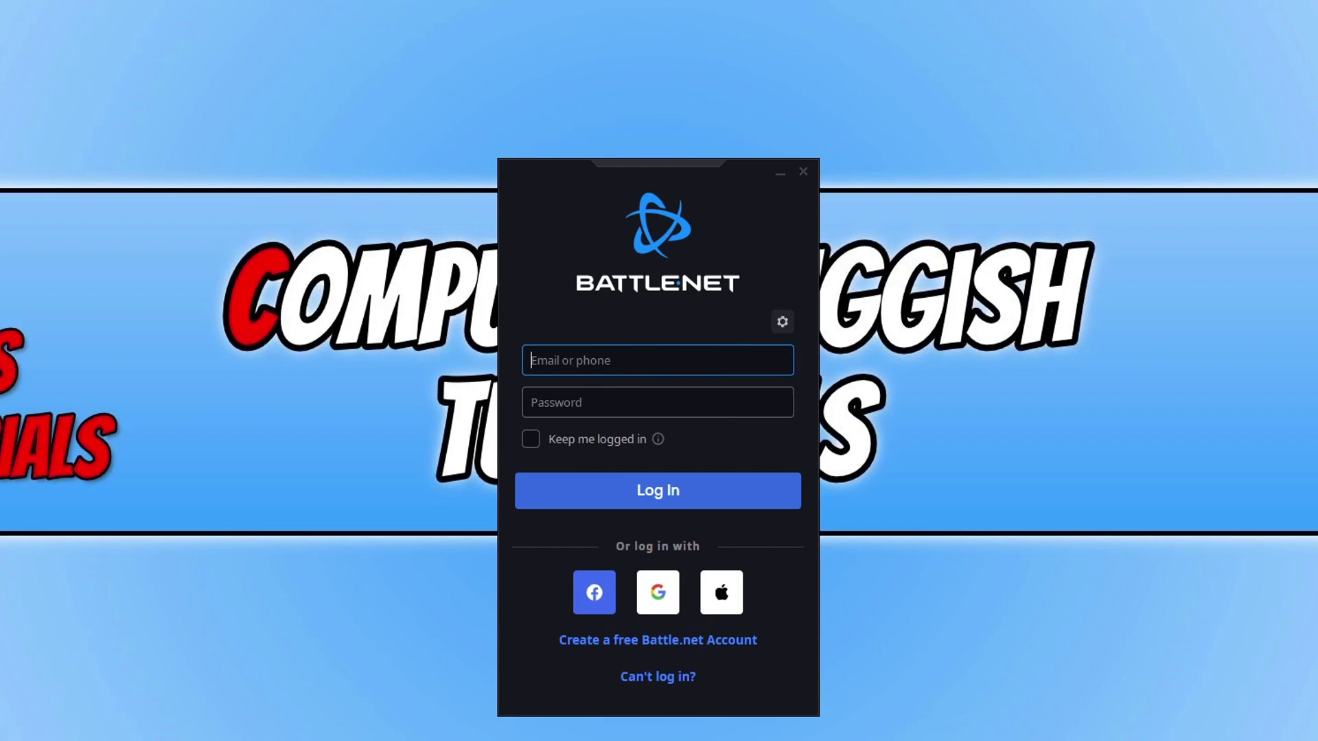
Move the Battle.net sign-in window higher on the screen once installation completes
{"action": "left_click_drag", "start_coordinate": [682, 199], "coordinate": [674, 114]}
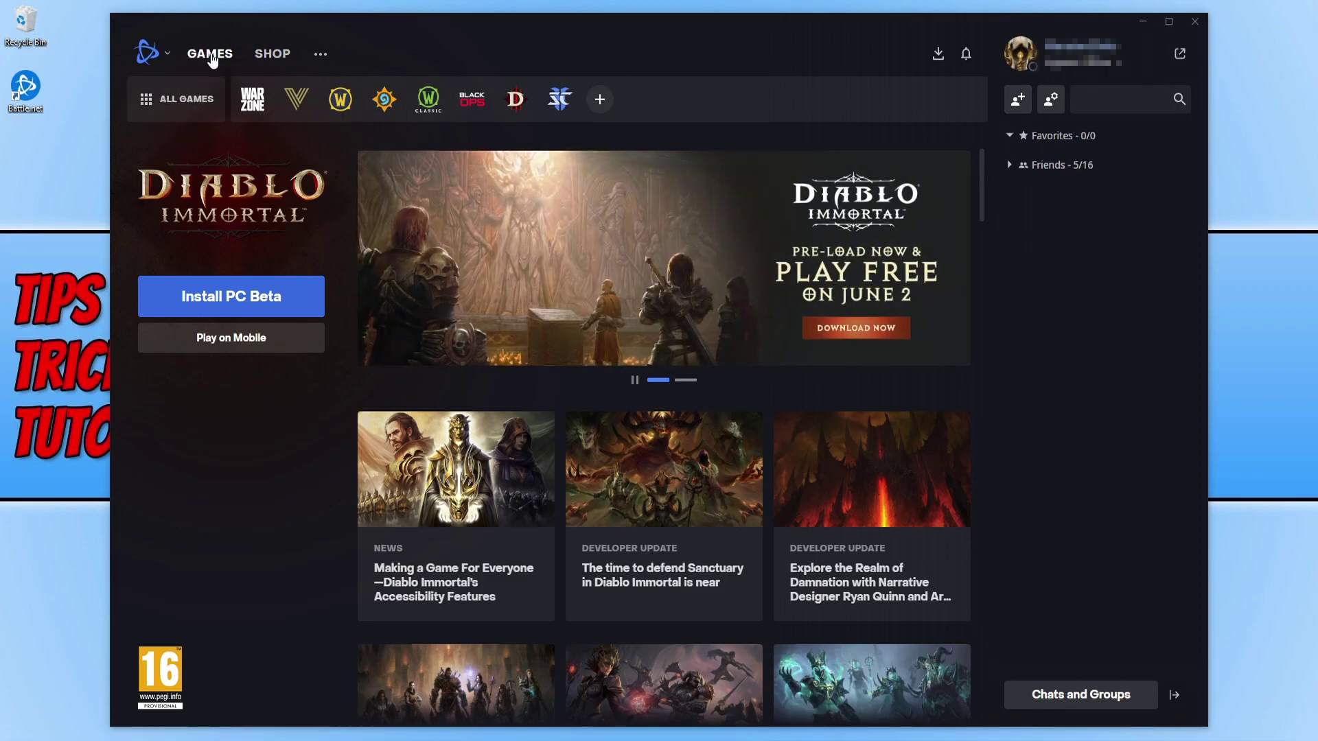
Open Diablo Immortal from All Games, pause the news banner, and choose Install PC Beta
{"action": "left_click", "coordinate": [186, 99]}
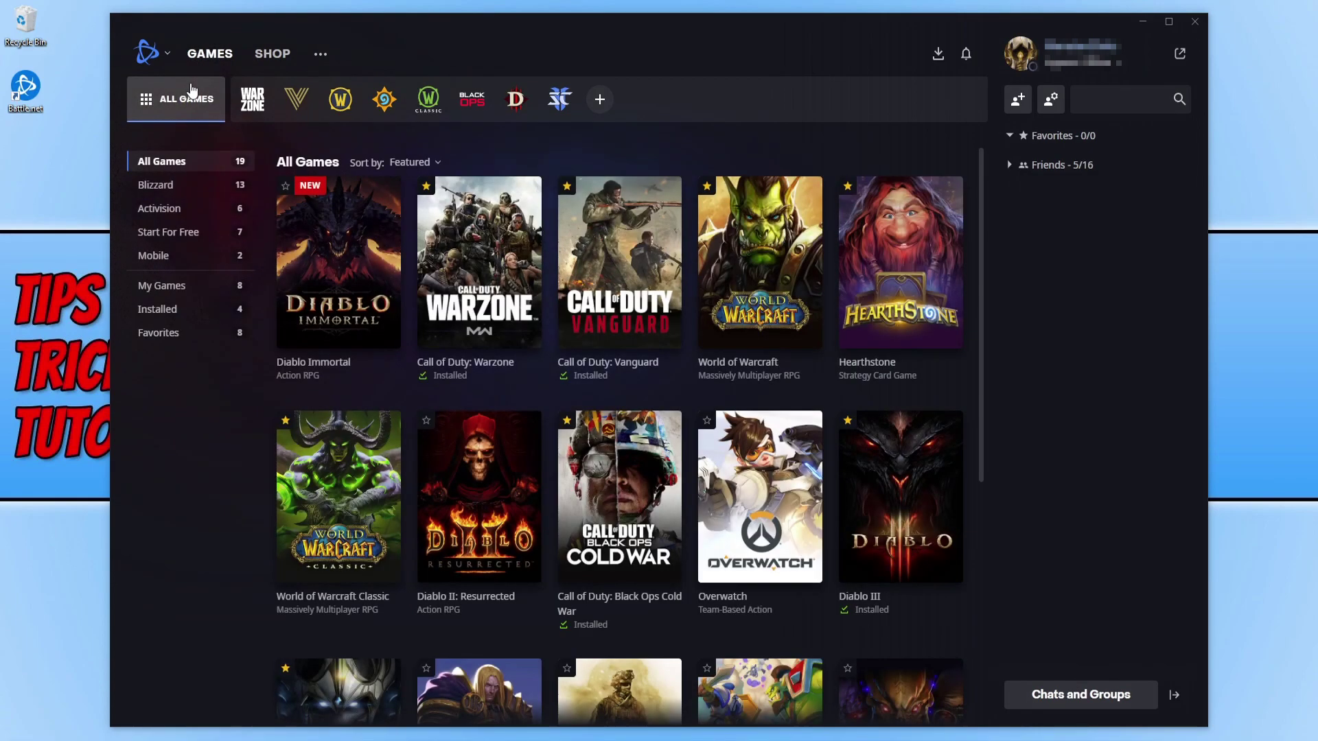
{"action": "left_click", "coordinate": [360, 258]}
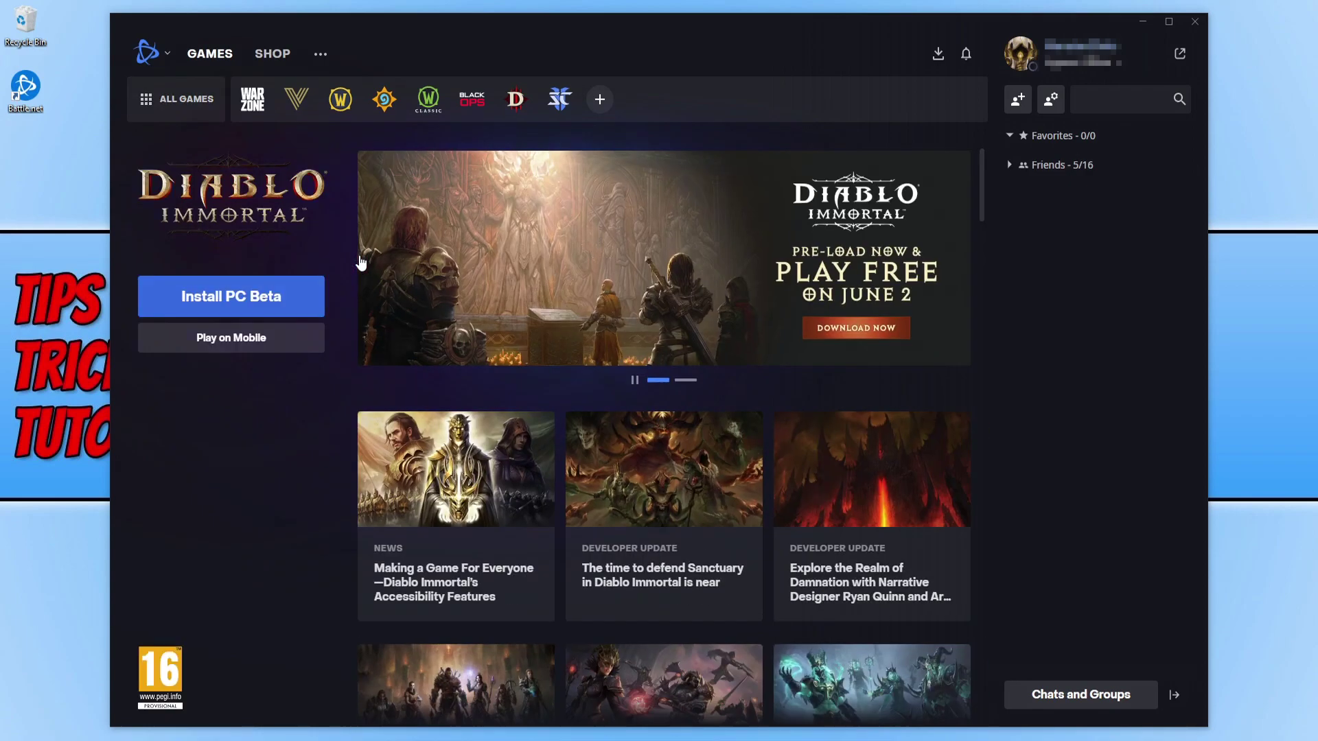
{"action": "left_click", "coordinate": [634, 380]}
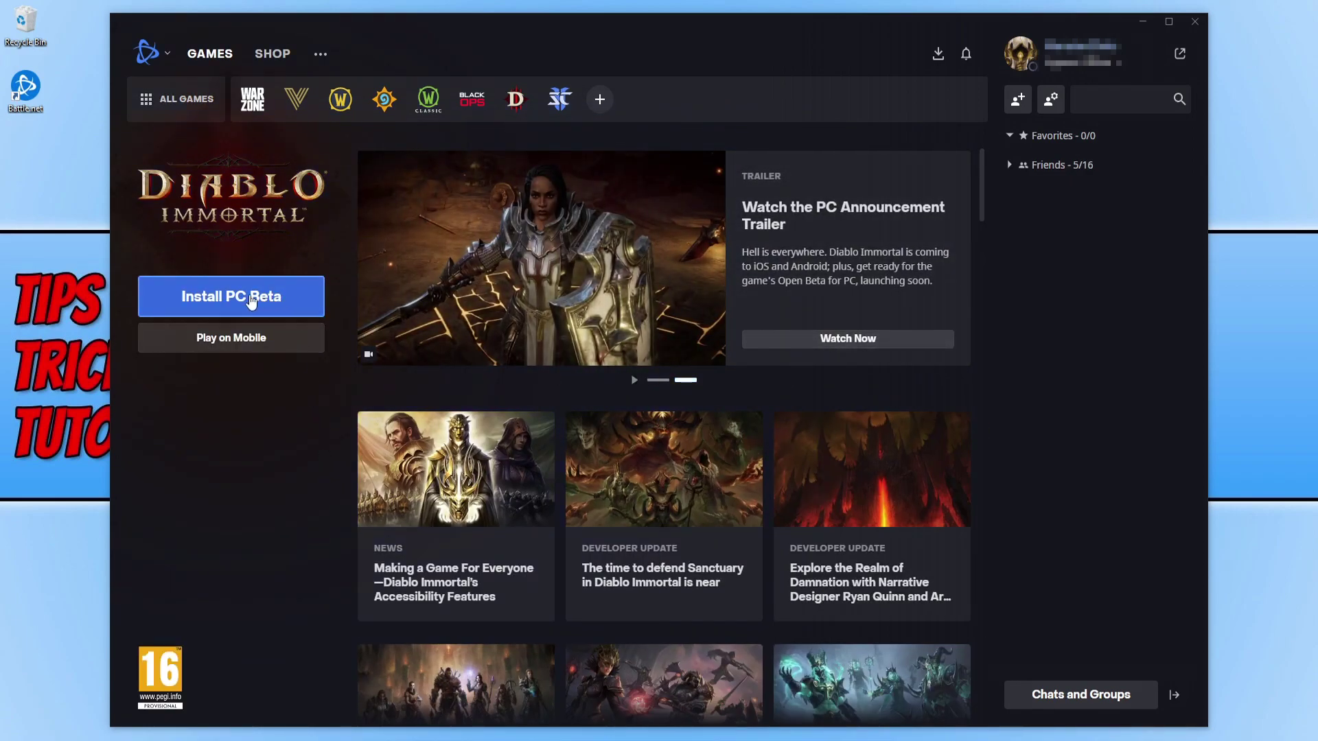
{"action": "left_click", "coordinate": [287, 302]}
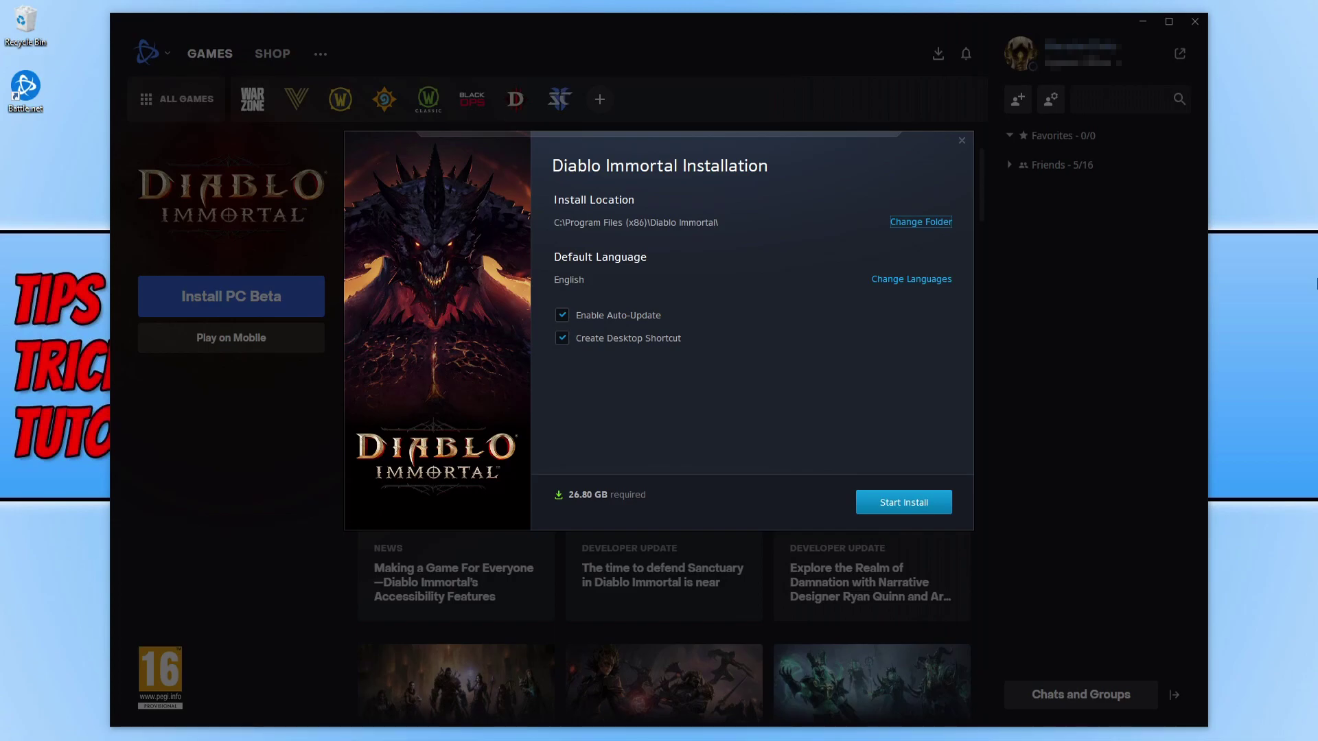
Start the Diablo Immortal PC beta install with the default folder and English language
{"action": "left_click_drag", "start_coordinate": [739, 150], "coordinate": [723, 160]}
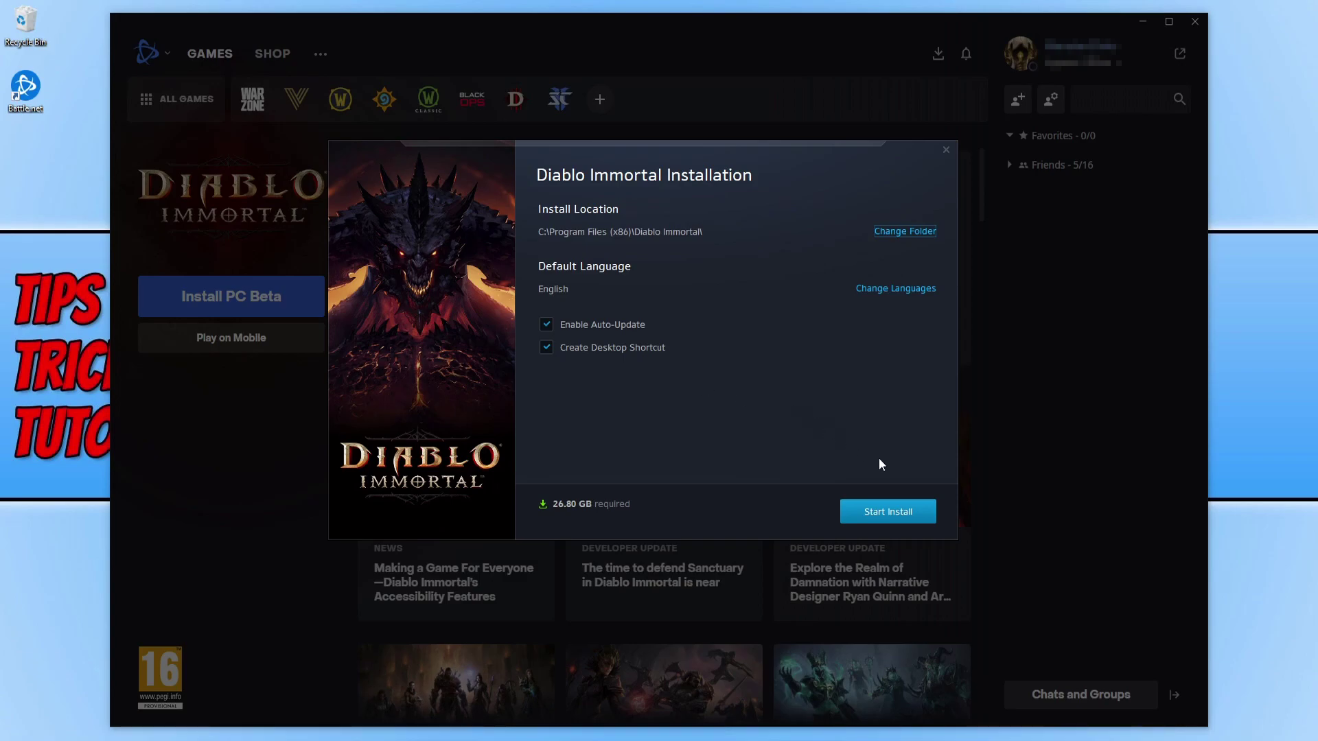
{"action": "left_click", "coordinate": [888, 512]}
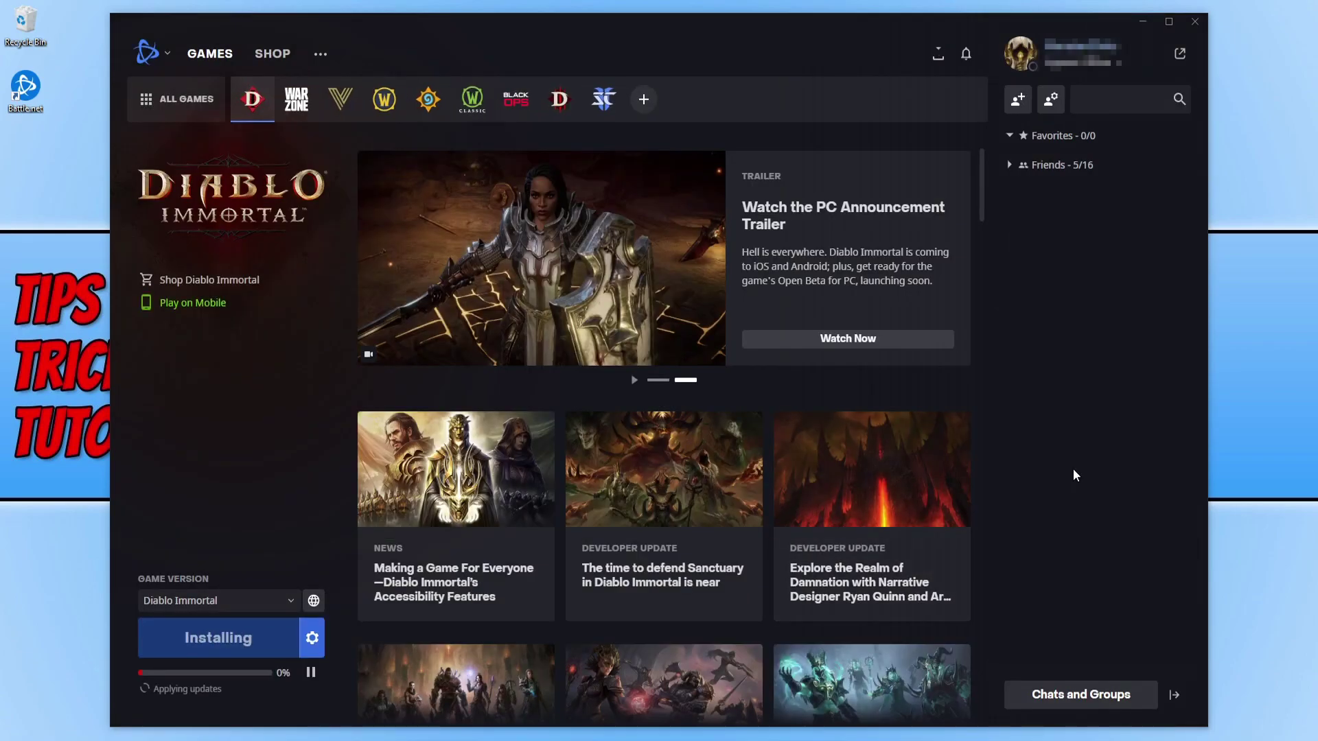